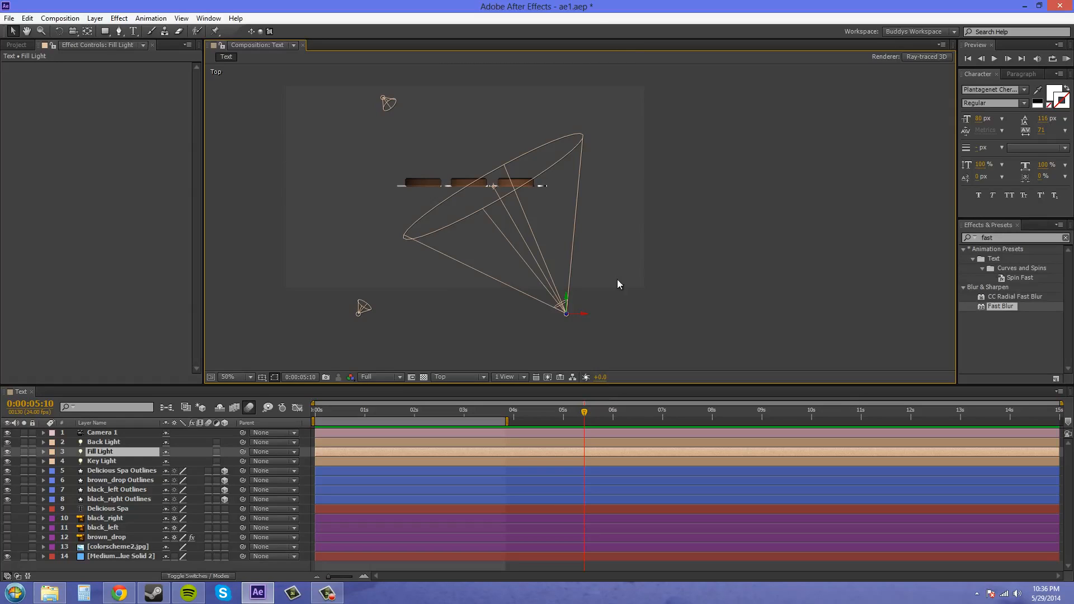
# - Switch the composition to the Left view and move the Fill Light slightly upward, closer to the Key Light's height
pyautogui.click(120, 442)
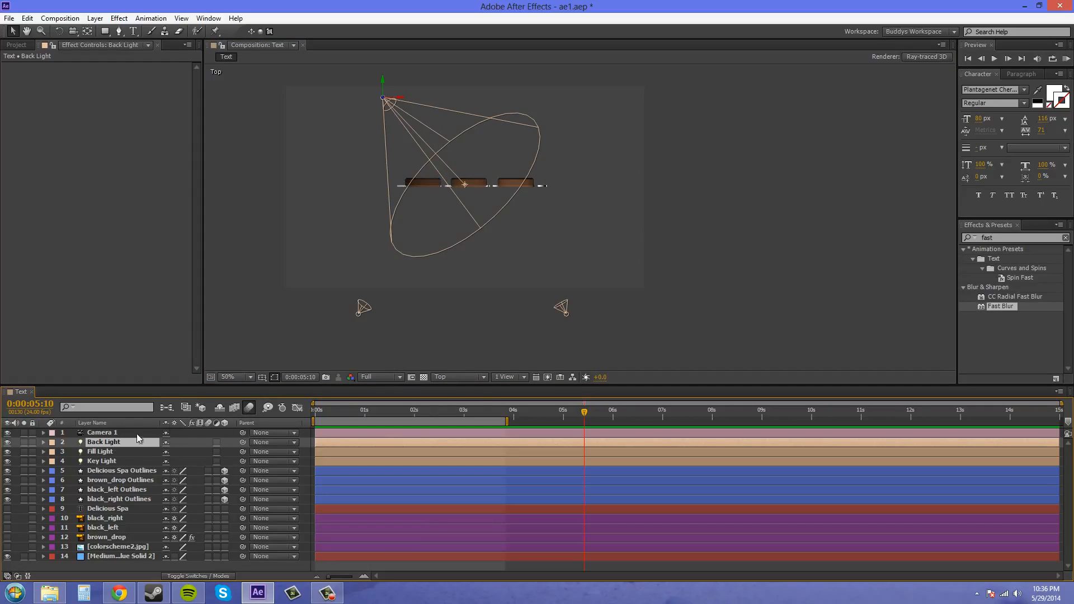
pyautogui.click(391, 377)
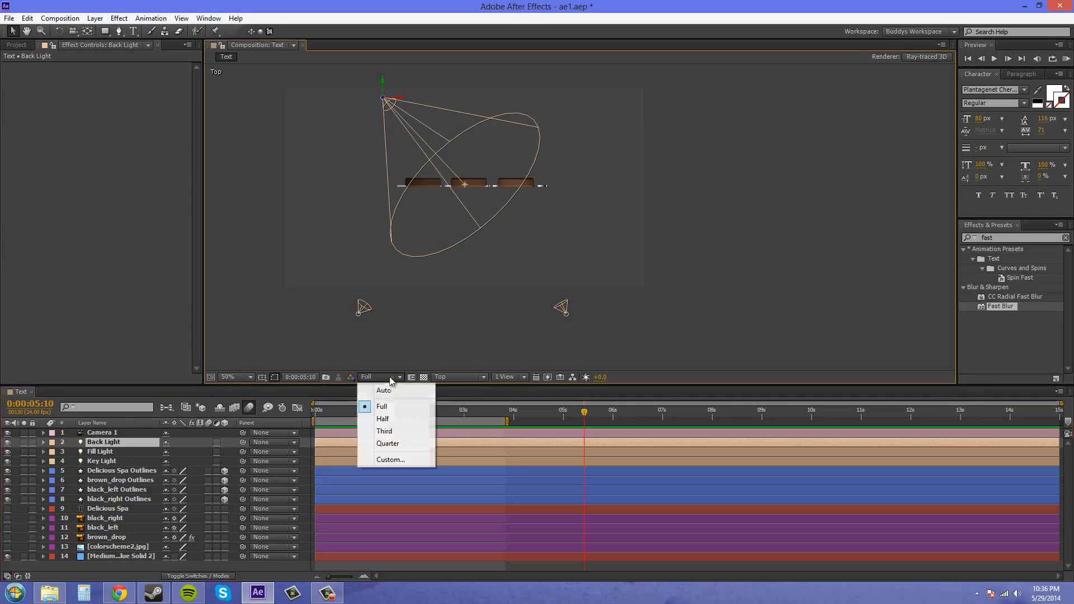
pyautogui.click(457, 378)
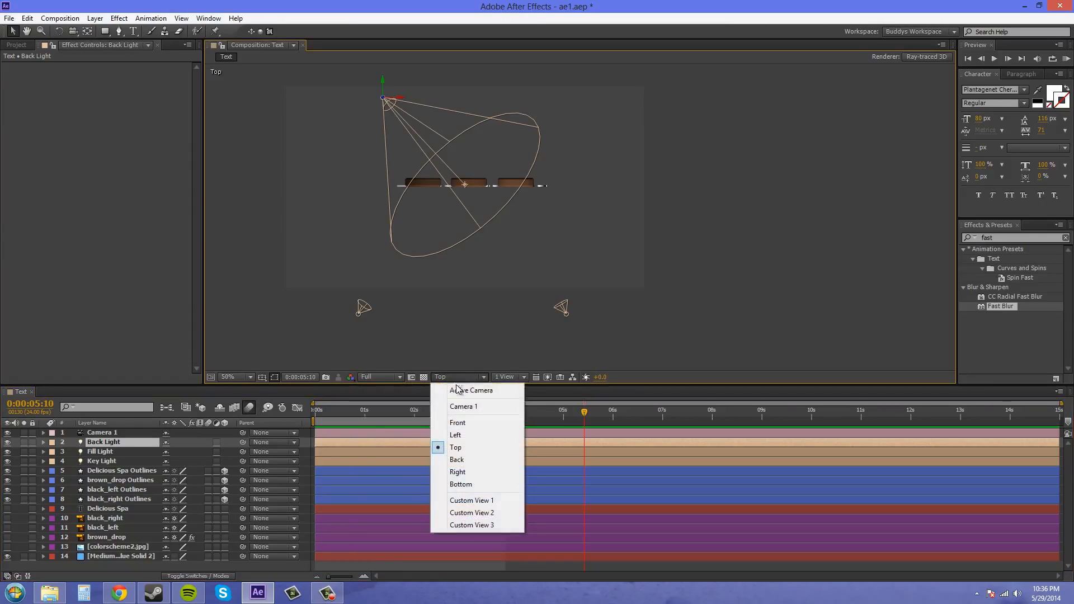
pyautogui.click(457, 435)
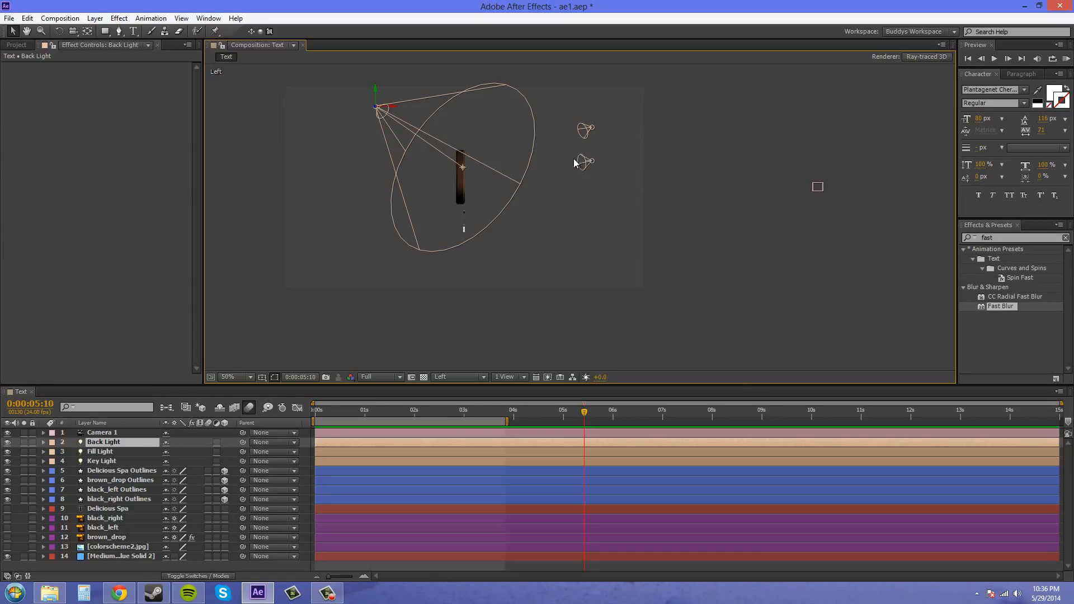
pyautogui.click(587, 165)
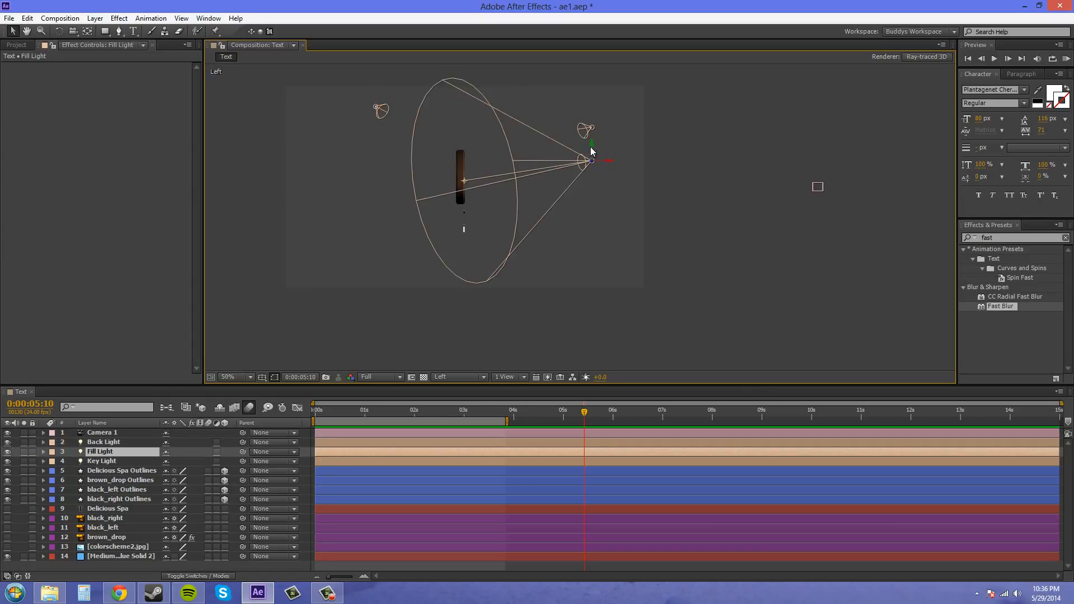
pyautogui.moveTo(594, 148); pyautogui.dragTo(594, 136)
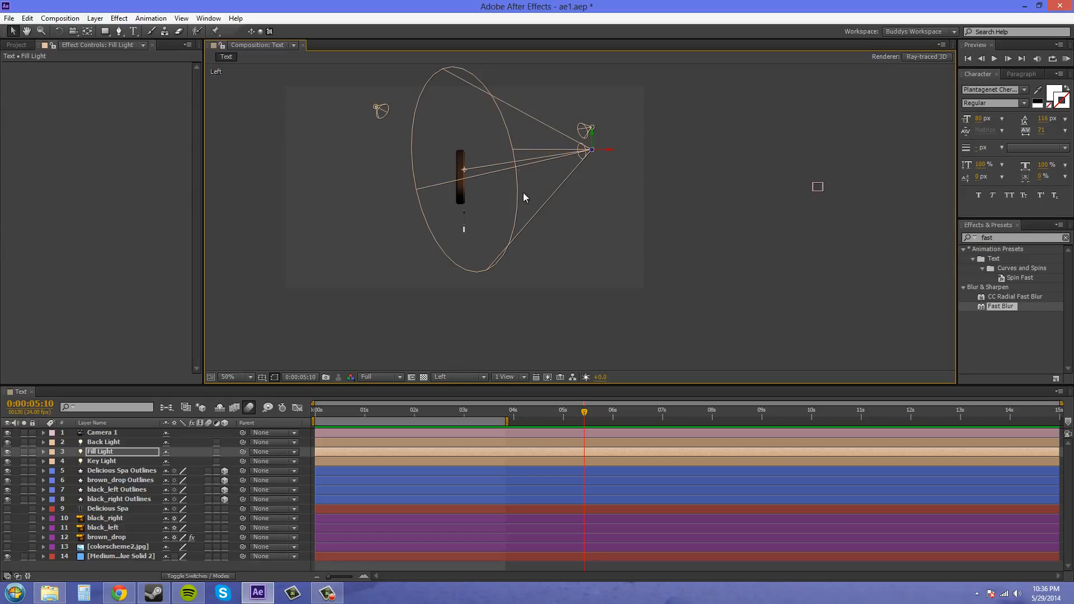
# - Review the Back Light's settings and its light color, leaving the color as it is
pyautogui.click(383, 111)
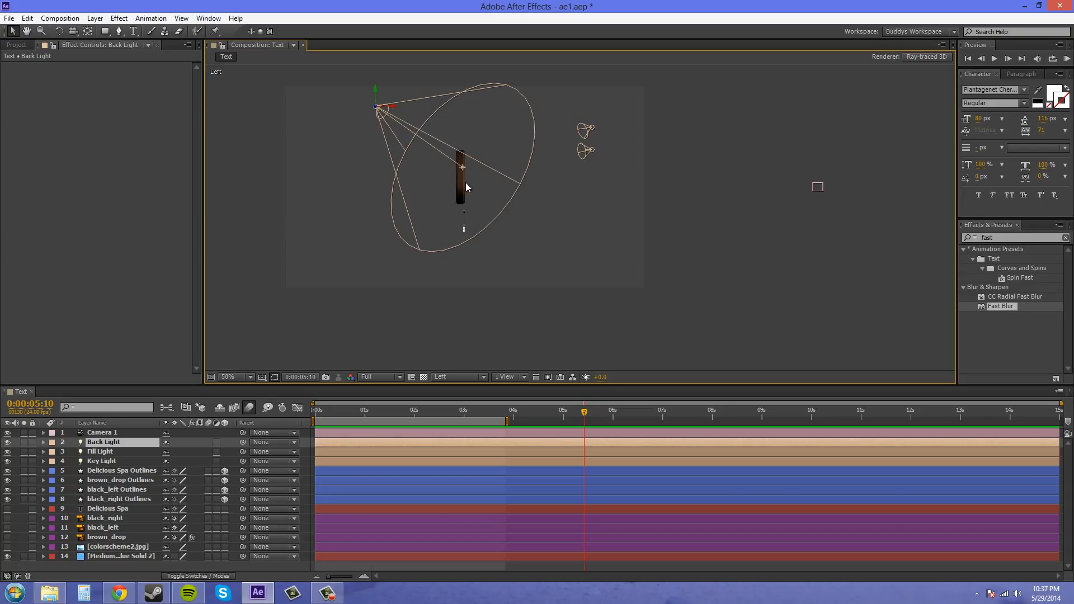
pyautogui.doubleClick(101, 446)
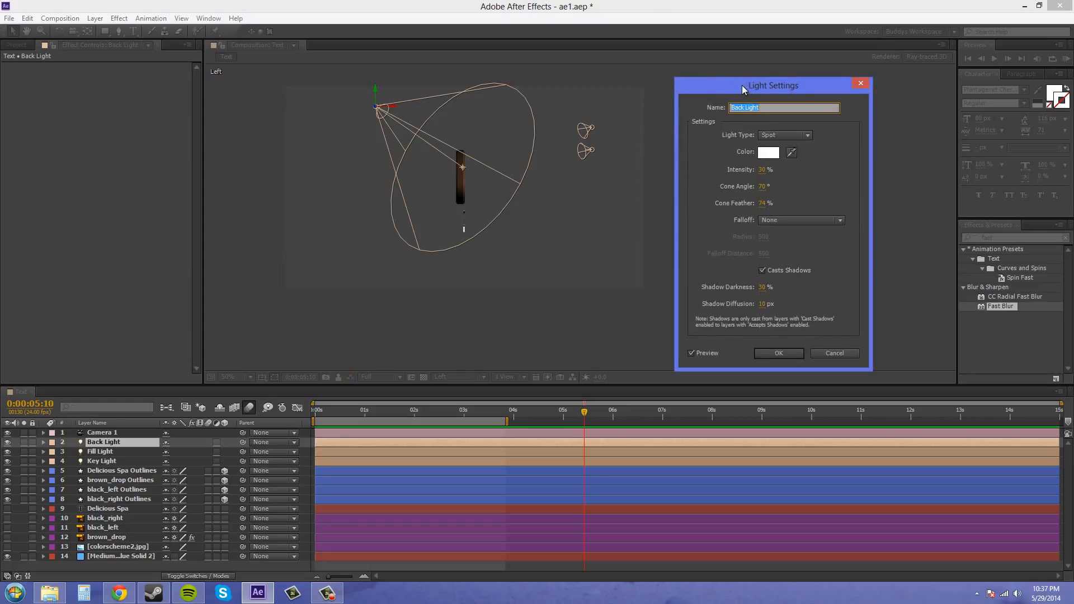
pyautogui.moveTo(742, 85); pyautogui.dragTo(720, 73)
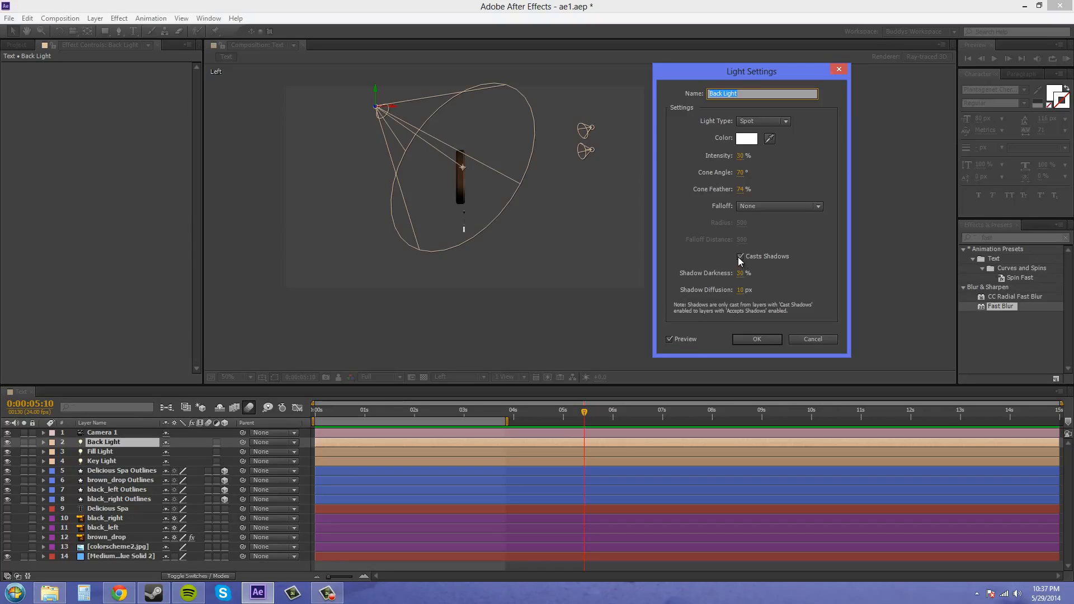
pyautogui.click(743, 142)
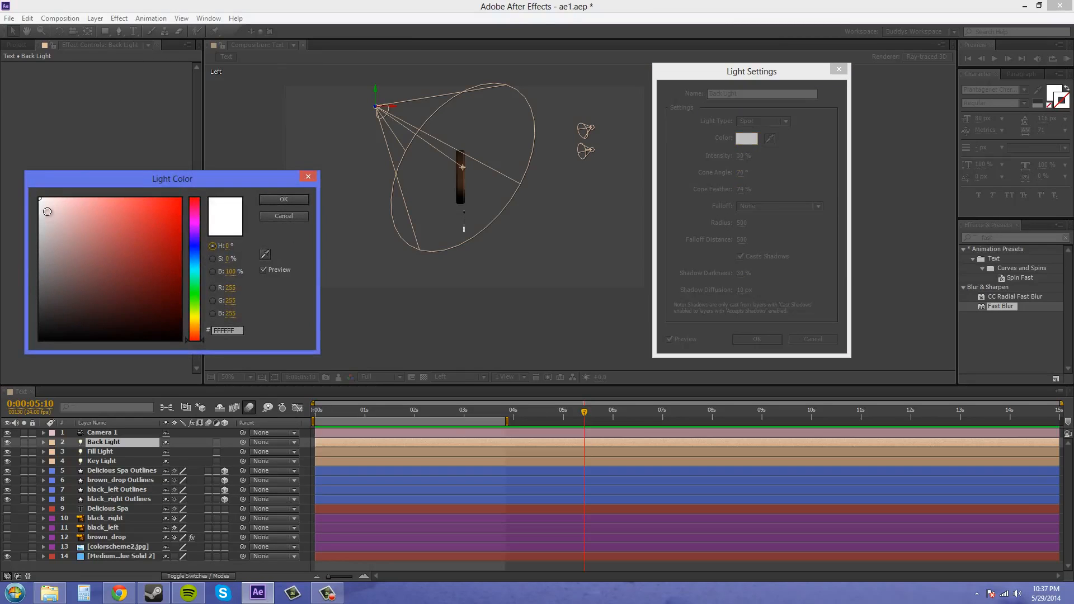
pyautogui.moveTo(38, 210); pyautogui.dragTo(40, 214)
pyautogui.click(271, 217)
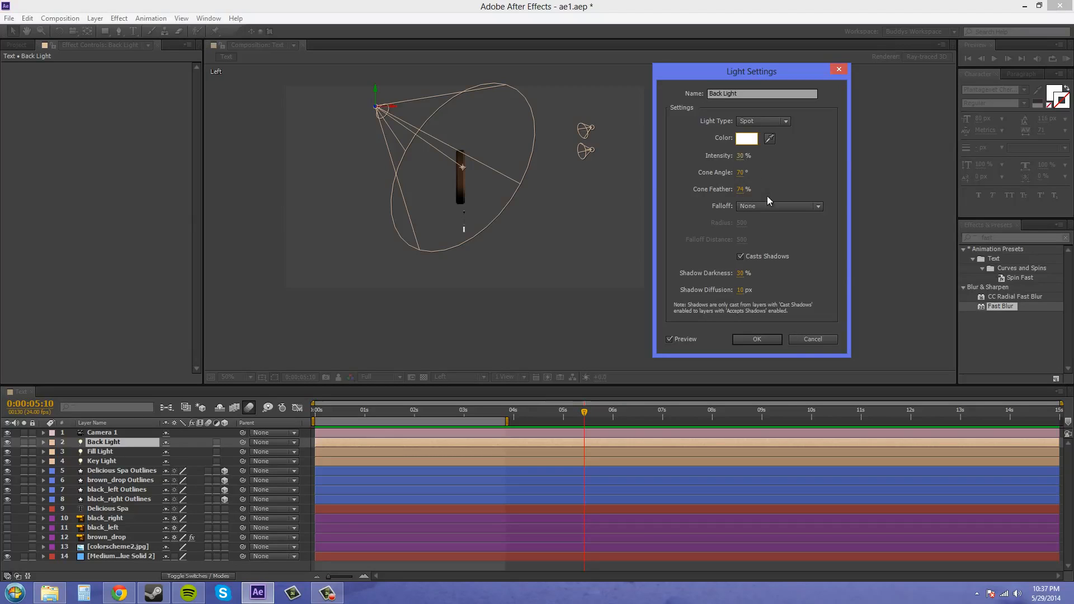
pyautogui.click(763, 339)
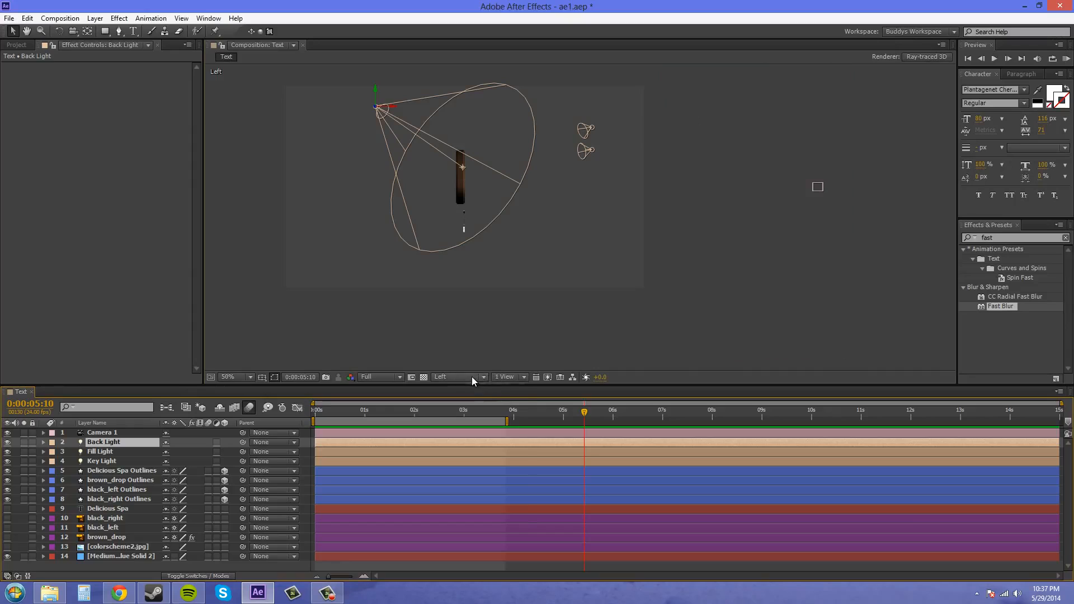
# - Switch the composition to the Active Camera view and hide the Key Light, Fill Light and Back Light layers
pyautogui.click(471, 377)
pyautogui.click(479, 391)
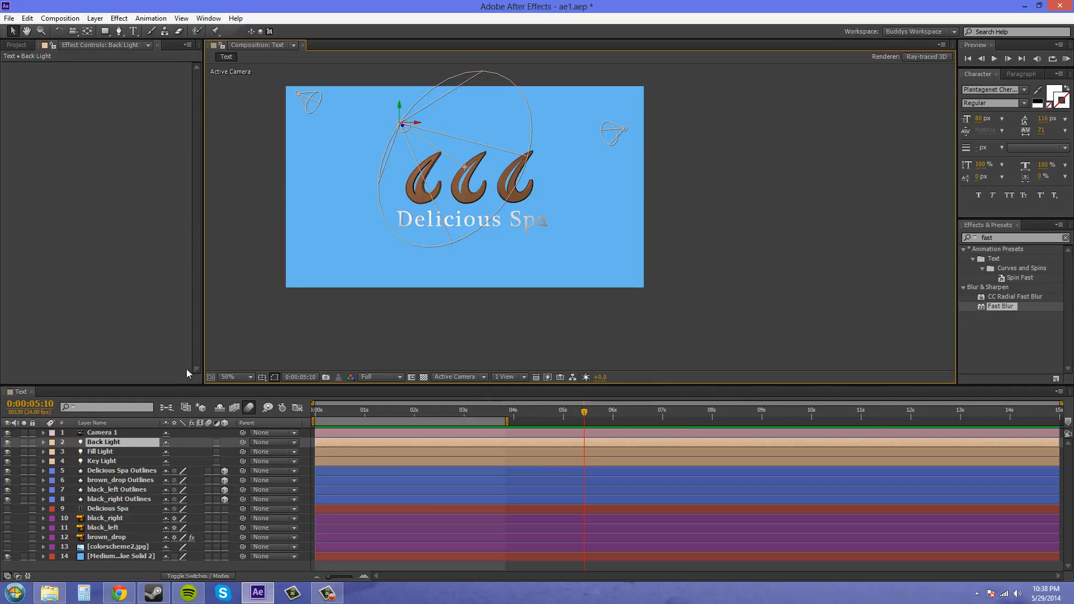
pyautogui.click(7, 452)
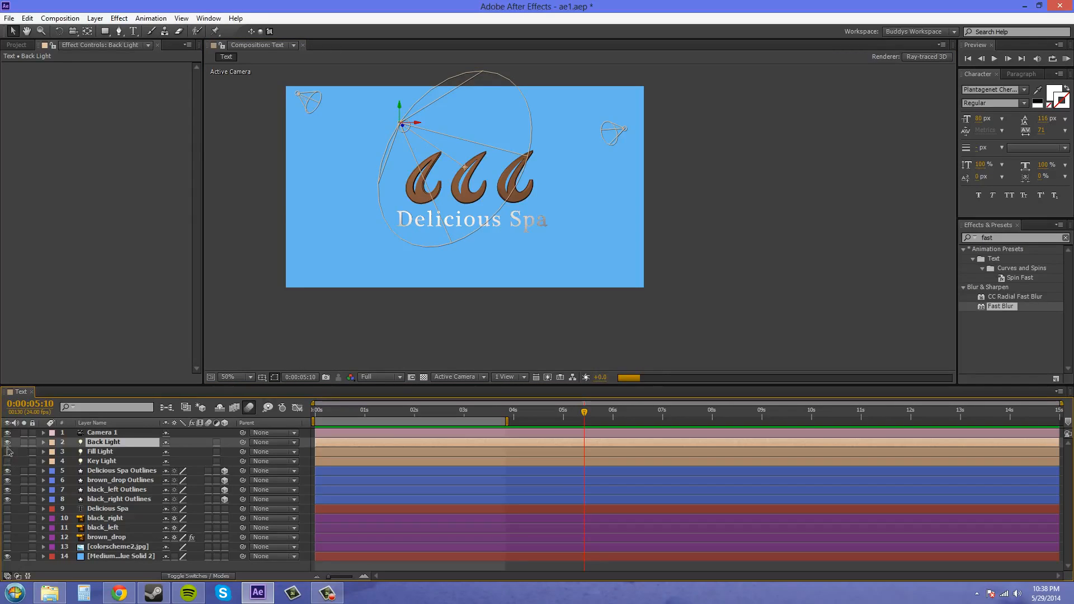
pyautogui.click(9, 443)
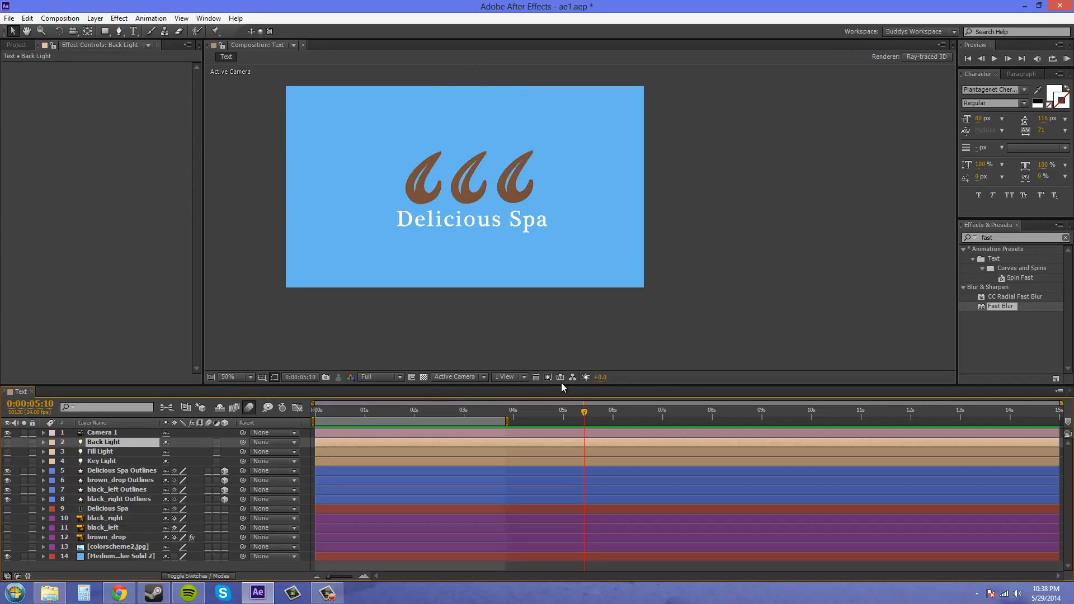
pyautogui.scroll(2, 529, 325)
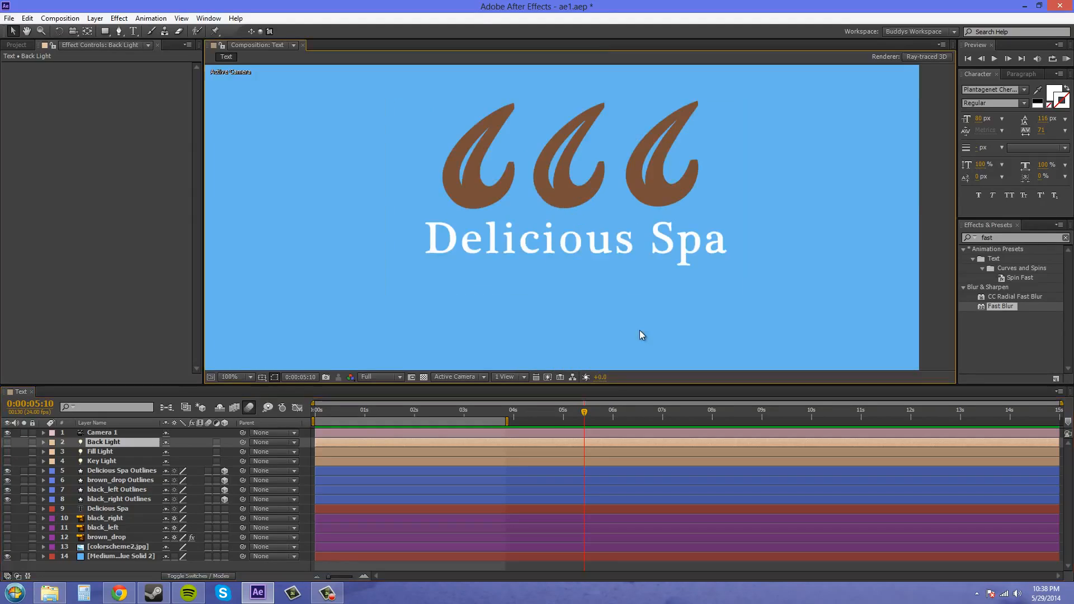
pyautogui.moveTo(712, 319); pyautogui.dragTo(698, 355)
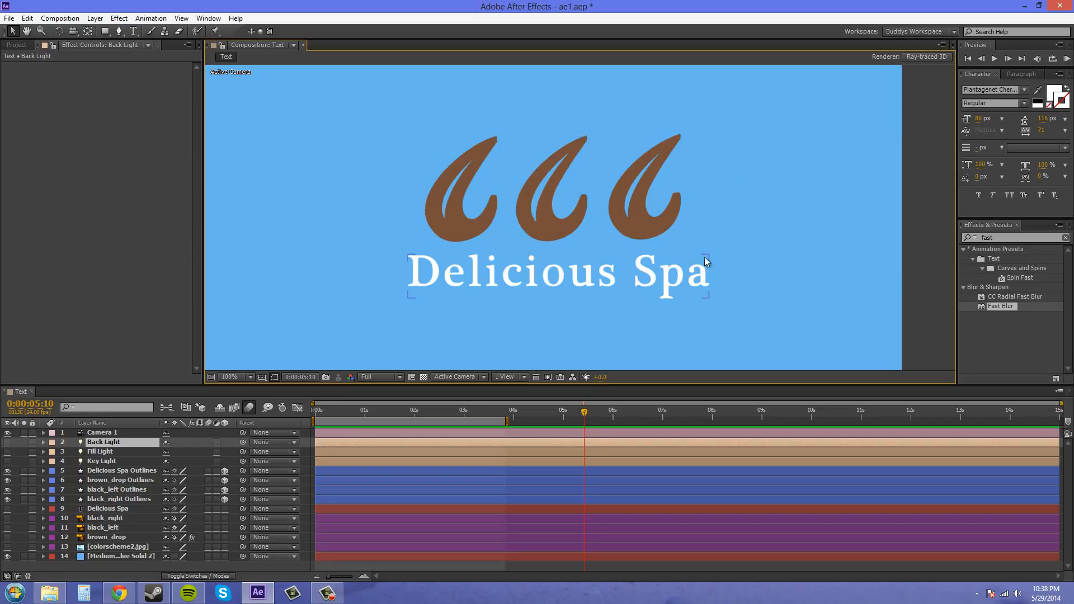
# - Make the Key Light, Fill Light and Back Light visible again, one at a time in that order
pyautogui.click(7, 461)
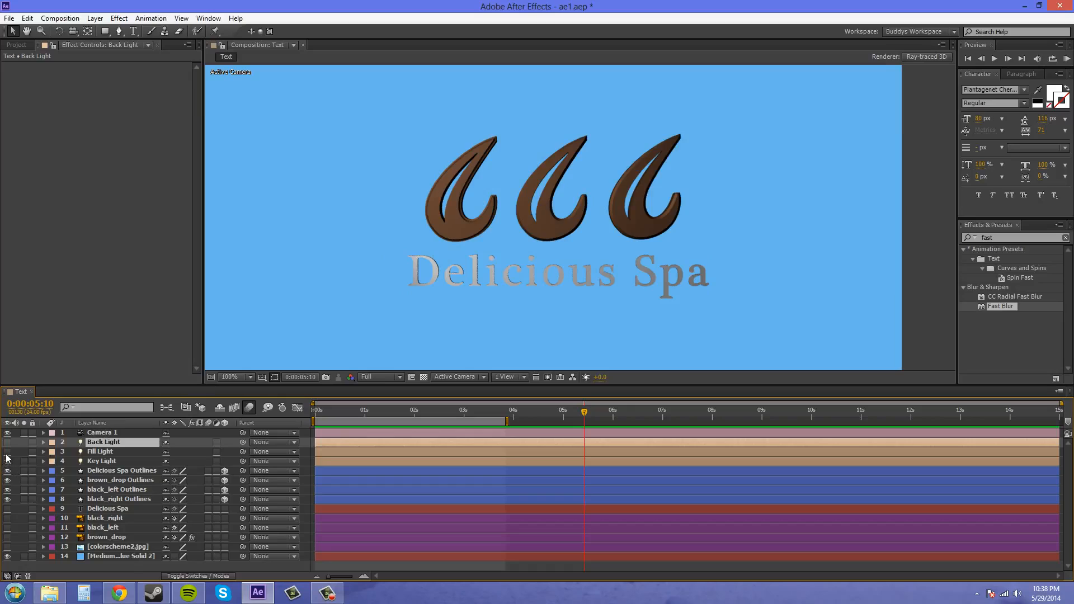
pyautogui.click(7, 453)
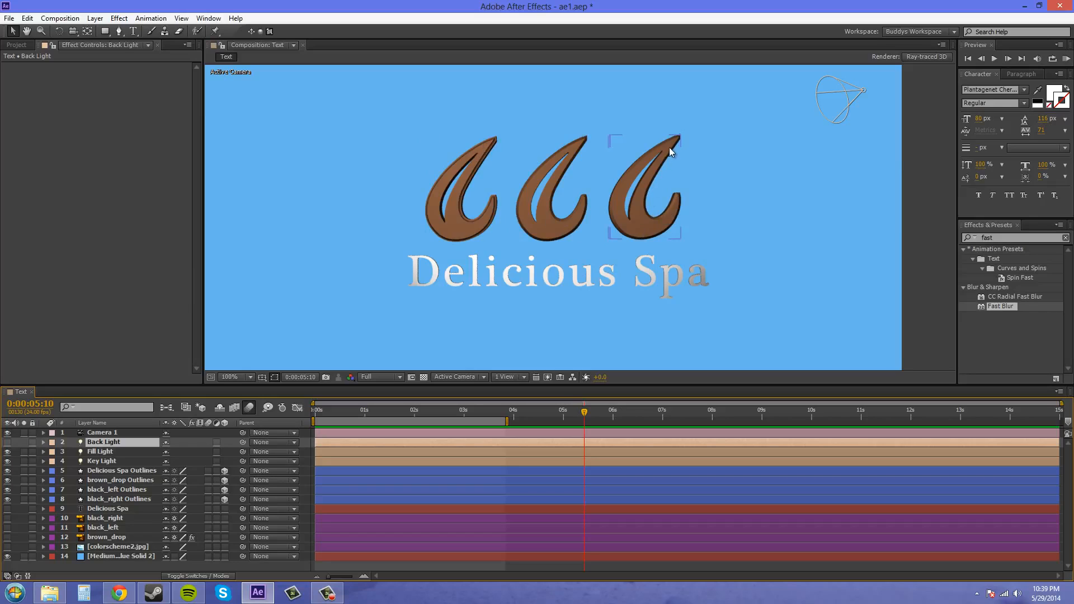
pyautogui.press('F10')
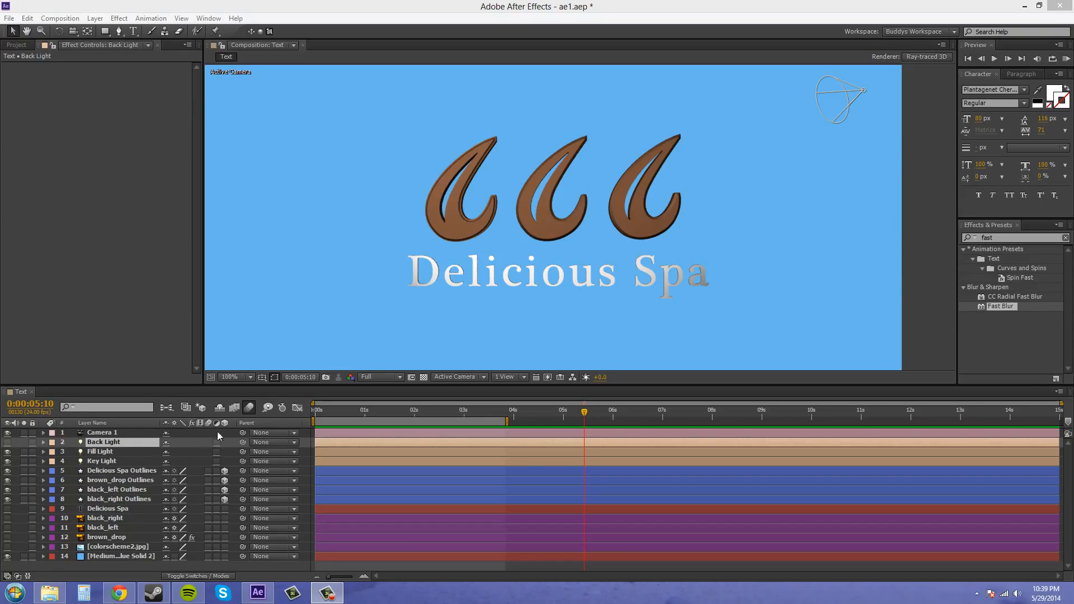
pyautogui.click(104, 450)
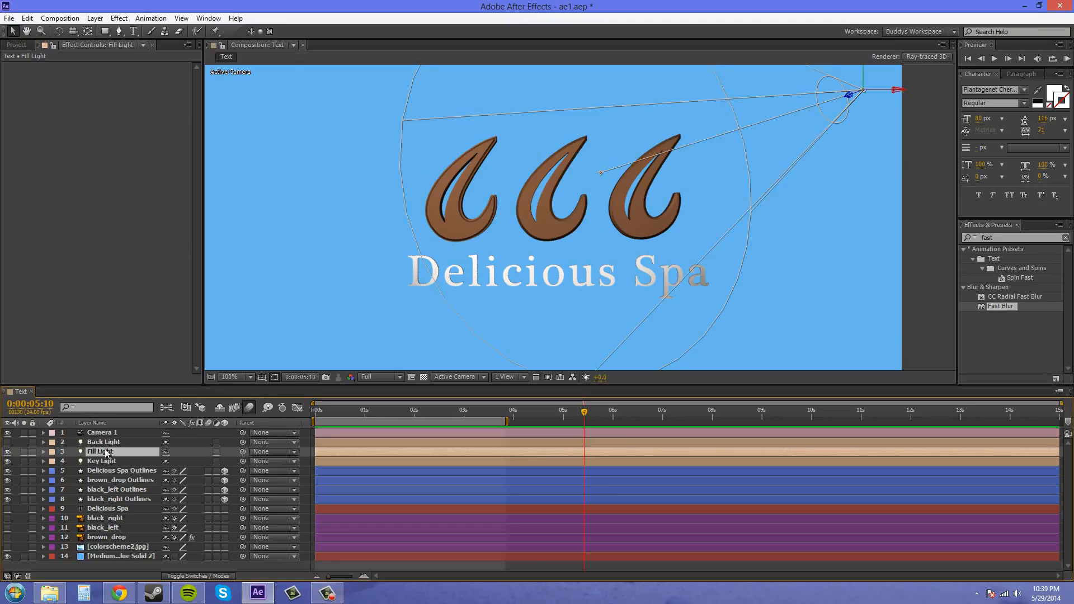
pyautogui.click(107, 444)
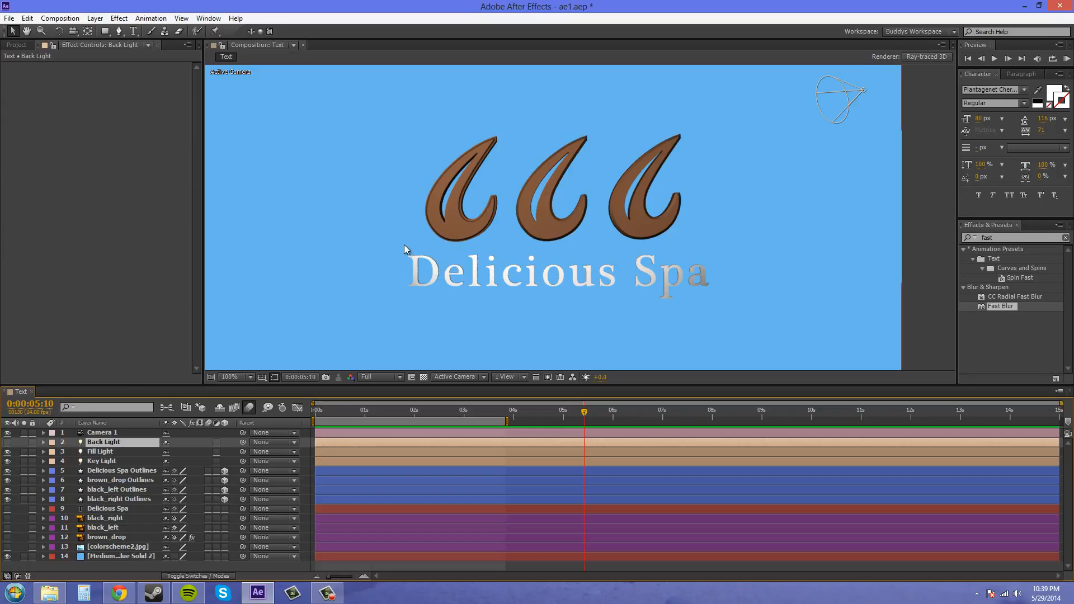
pyautogui.click(7, 442)
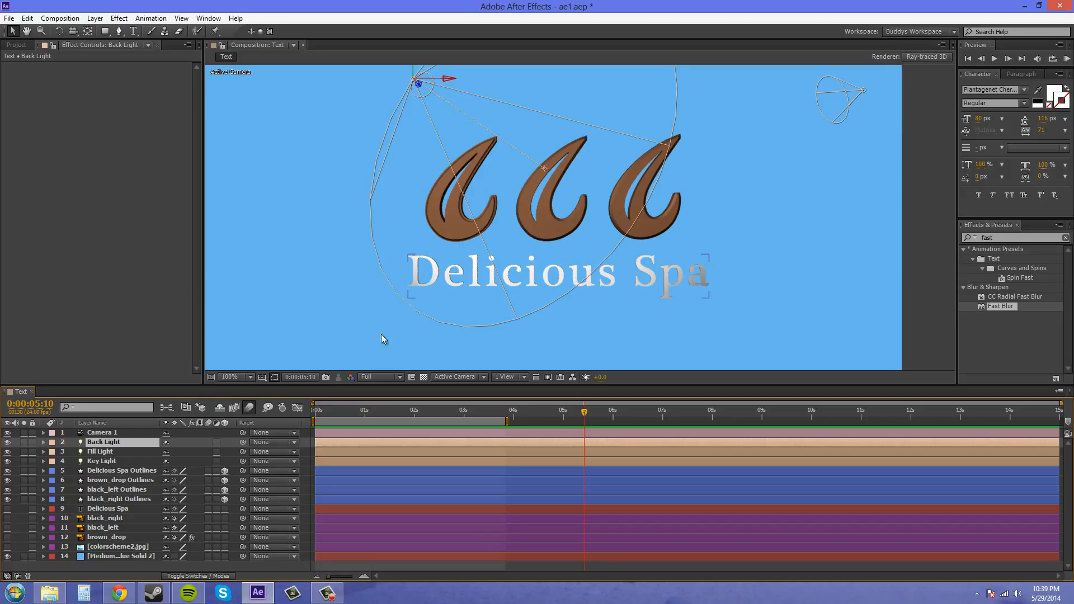
# - Toggle the Back Light's visibility off and on several times to compare its effect on the logo, ending with it on
pyautogui.click(7, 442)
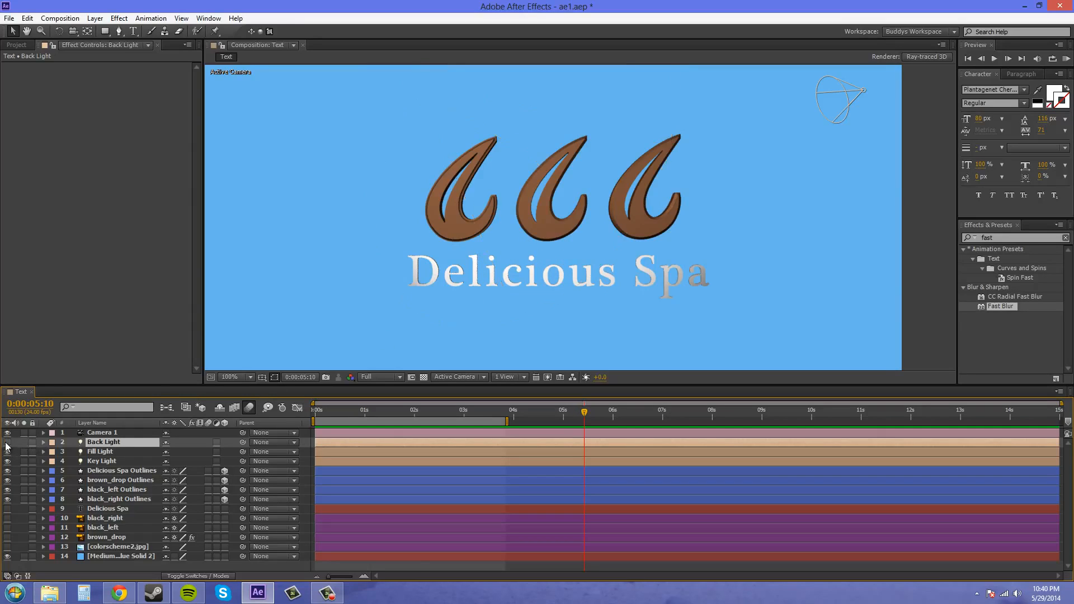
pyautogui.click(7, 443)
pyautogui.click(7, 443)
pyautogui.click(7, 442)
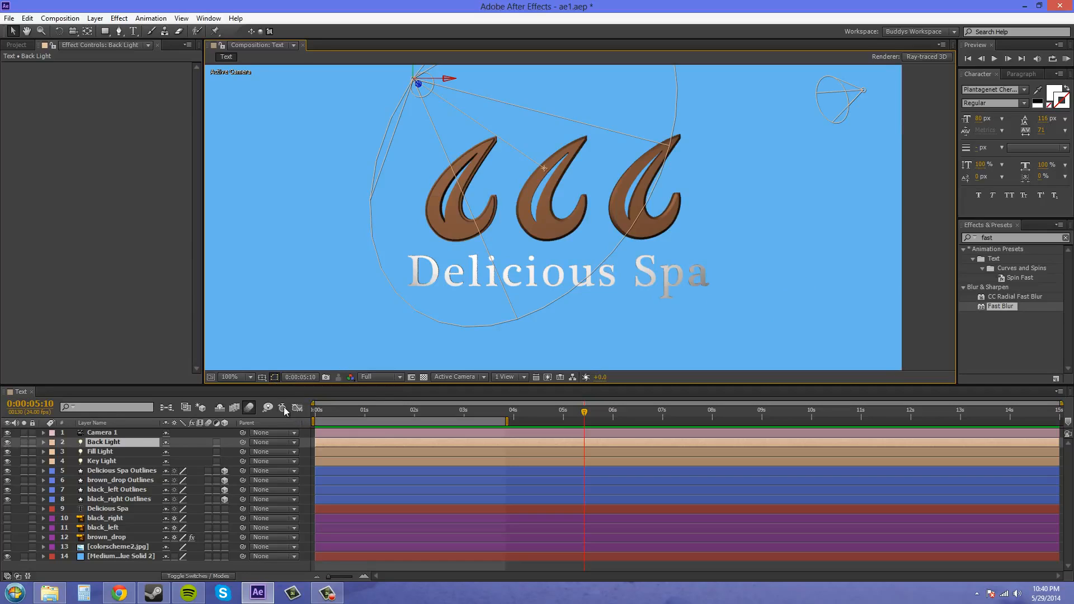
pyautogui.click(7, 445)
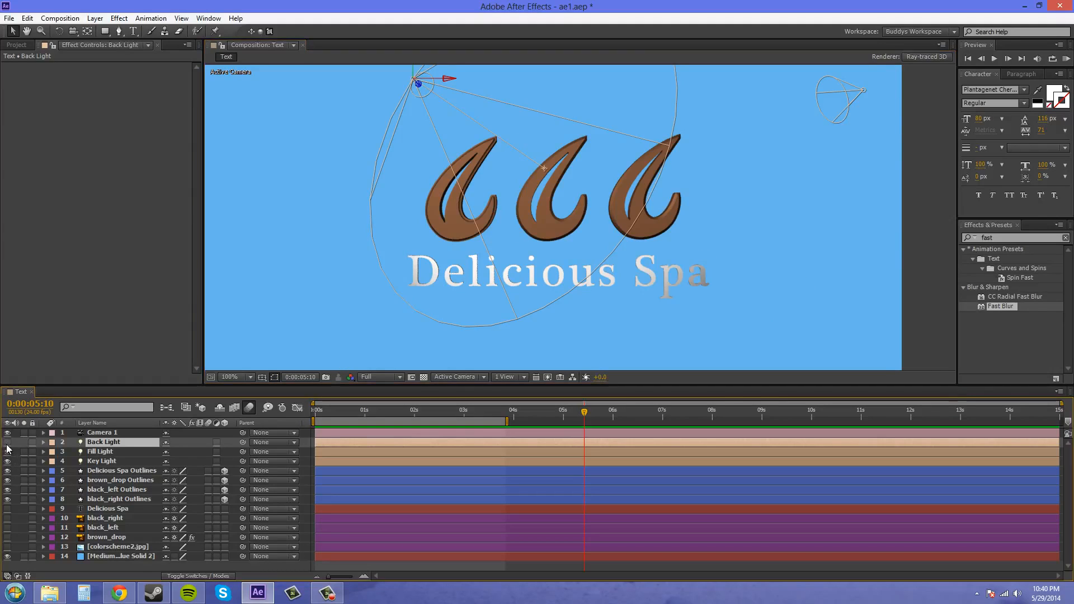
pyautogui.click(6, 445)
pyautogui.click(7, 445)
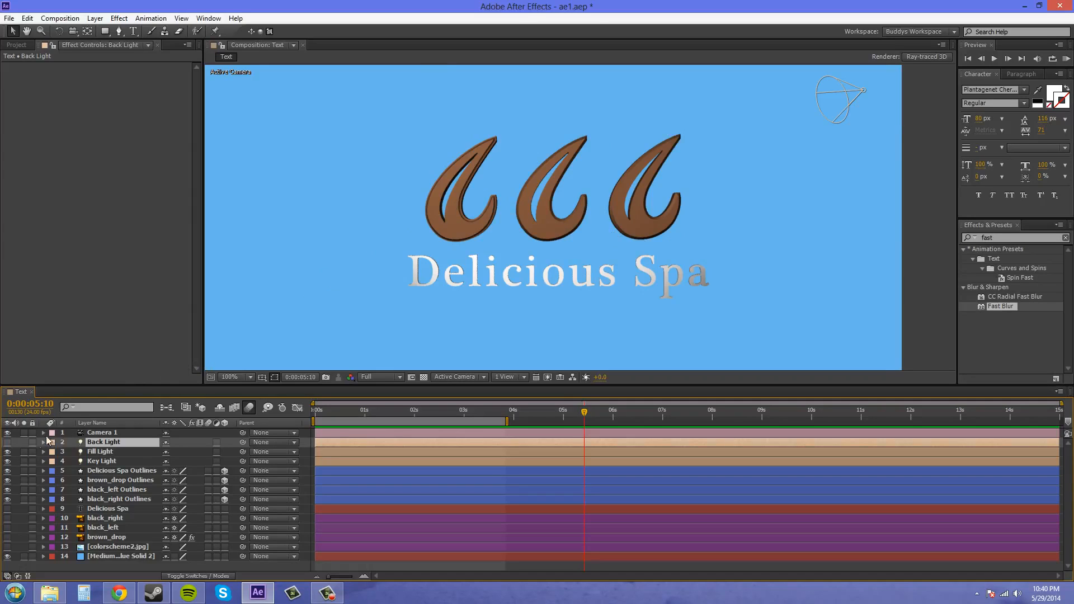
pyautogui.click(7, 442)
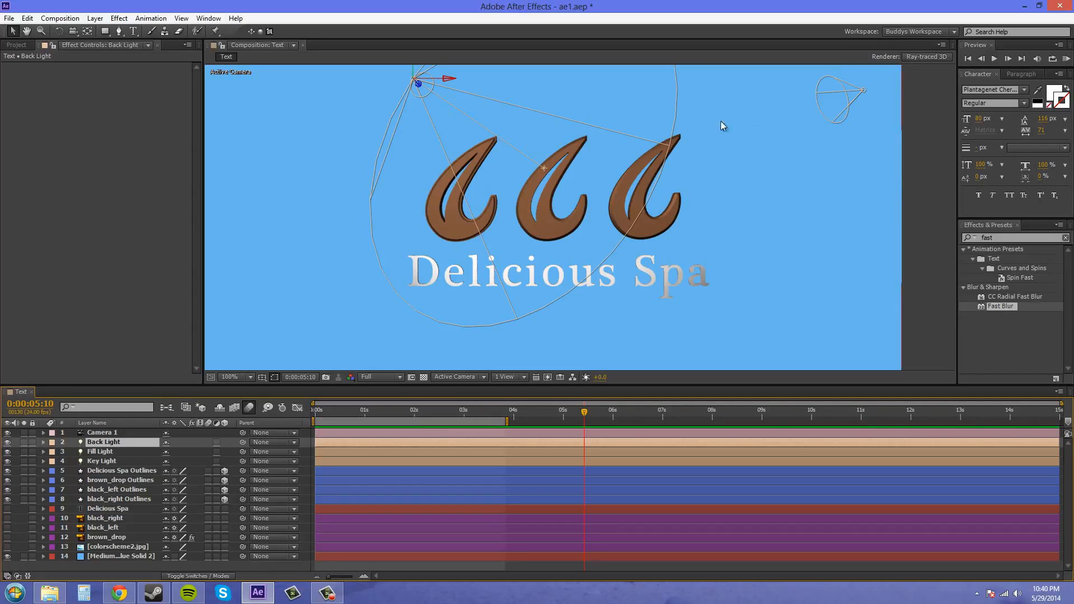
# - Move the Fill Light's point of interest down and to the right onto the third drop, then deselect the light
pyautogui.click(837, 192)
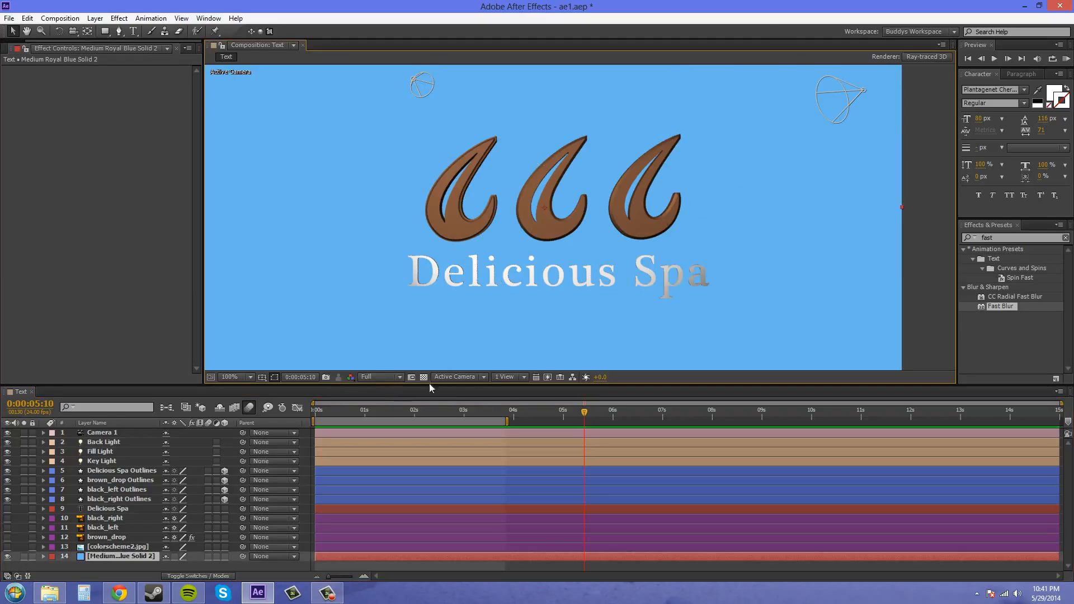
pyautogui.press(',')
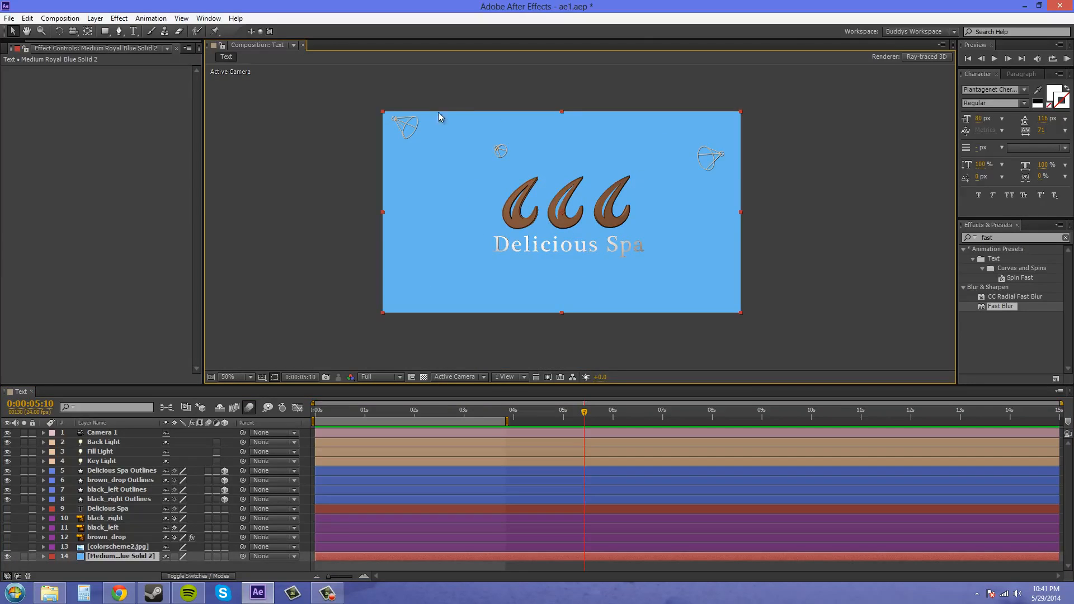
pyautogui.click(712, 158)
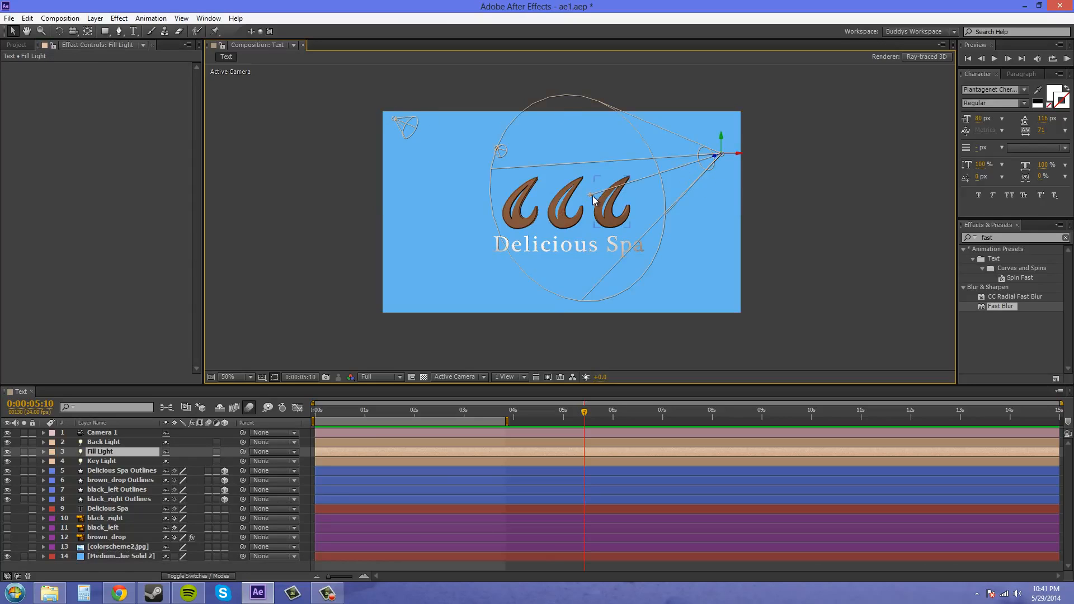
pyautogui.moveTo(590, 197); pyautogui.dragTo(606, 212)
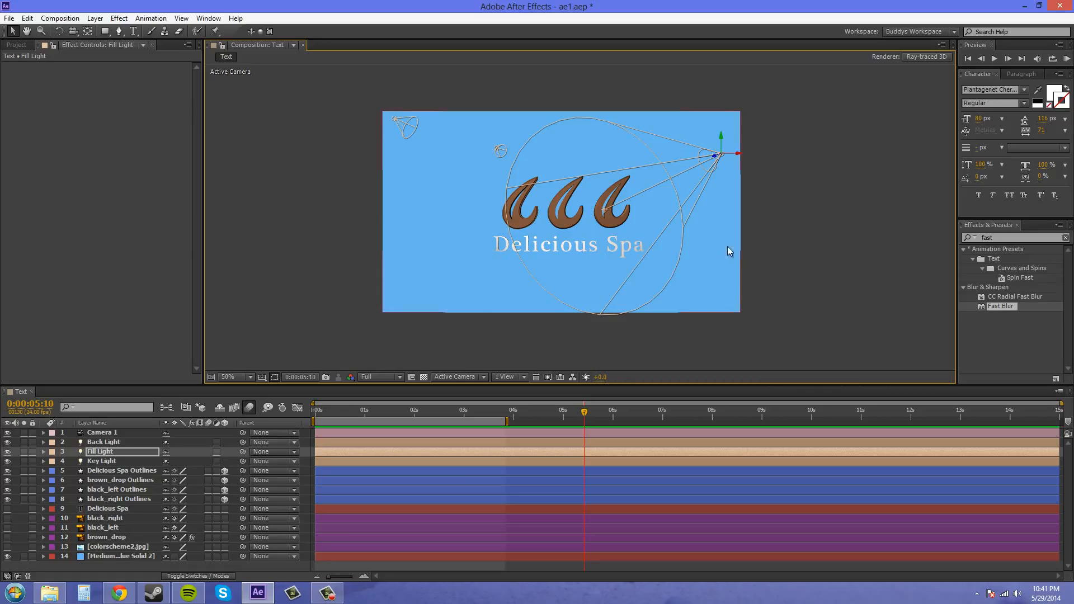
pyautogui.click(792, 244)
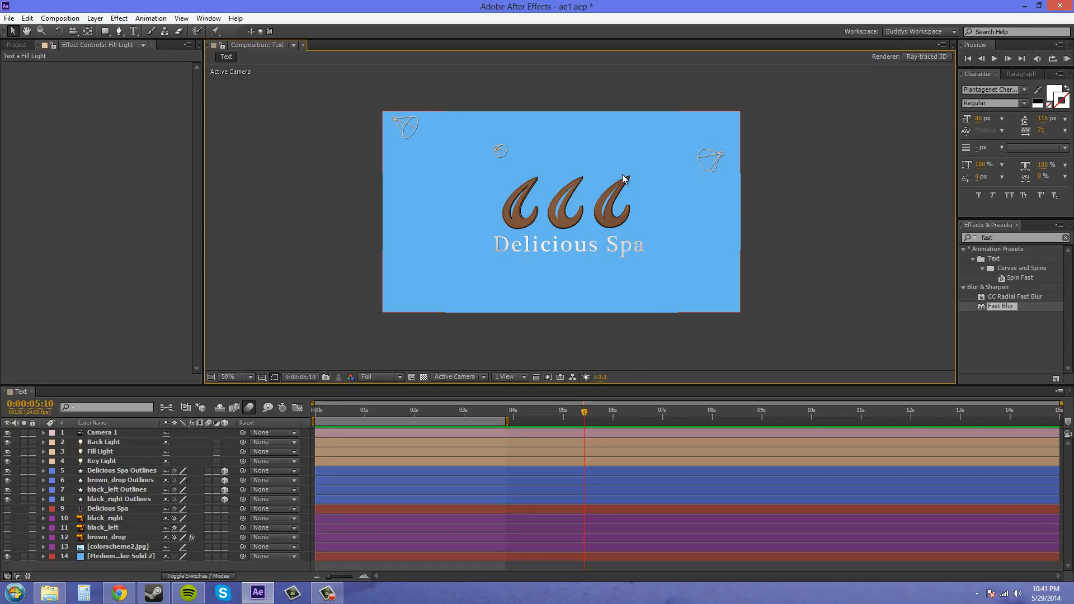
# - Select the Key Light and Back Light in turn to examine how their cones cover the logo, ending on the Key Light
pyautogui.click(397, 122)
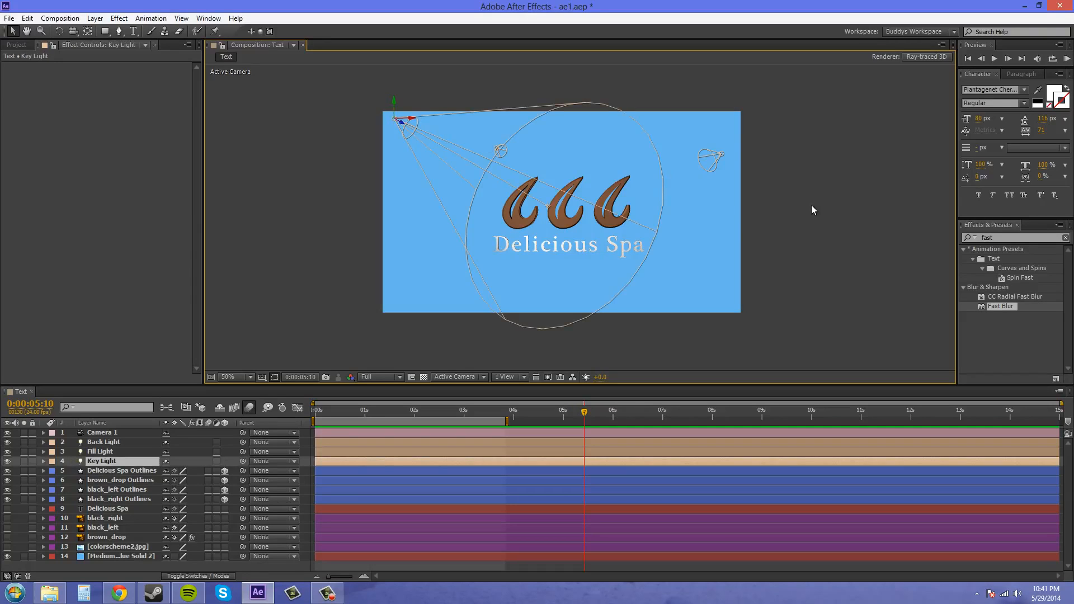
pyautogui.click(500, 150)
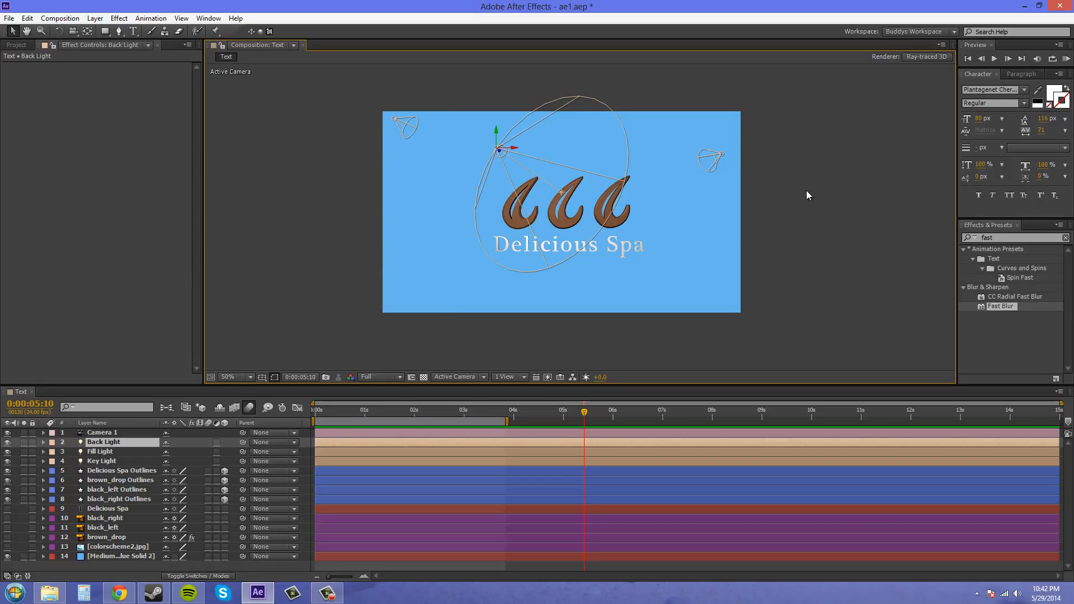
pyautogui.click(398, 123)
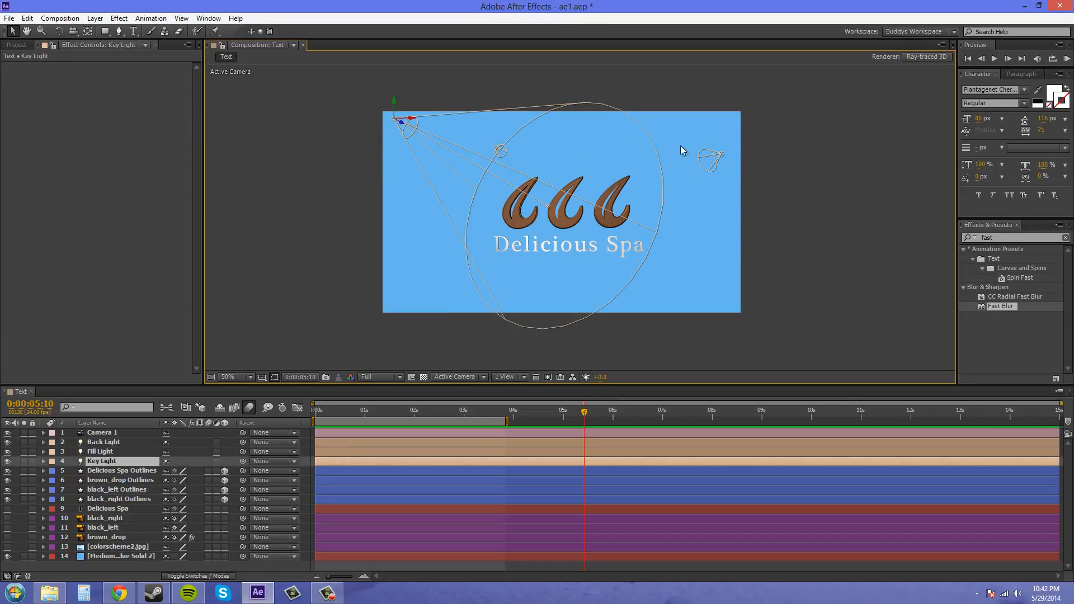